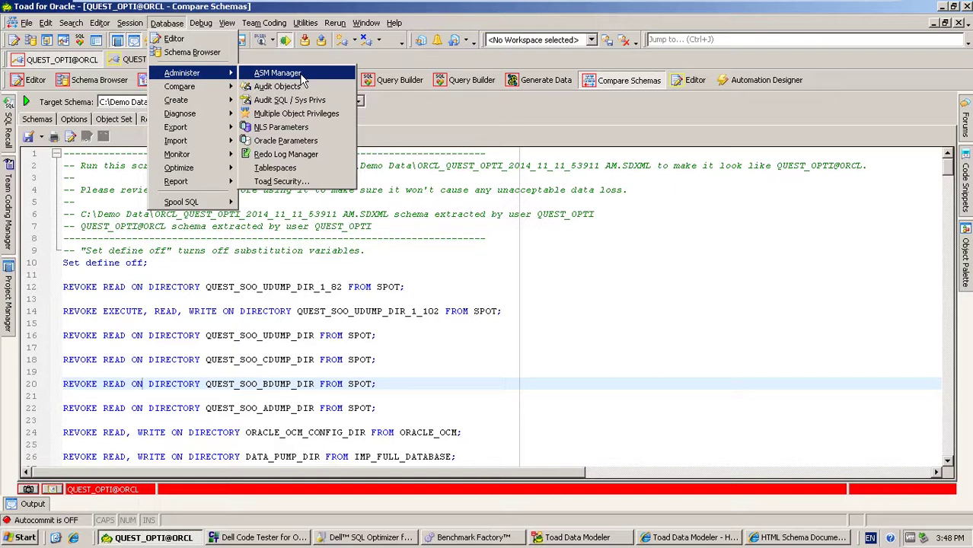
# - Open the Tablespaces window and chart the space usage history of QUEST_SPC_DEMO_TS_01
pyautogui.click(305, 168)
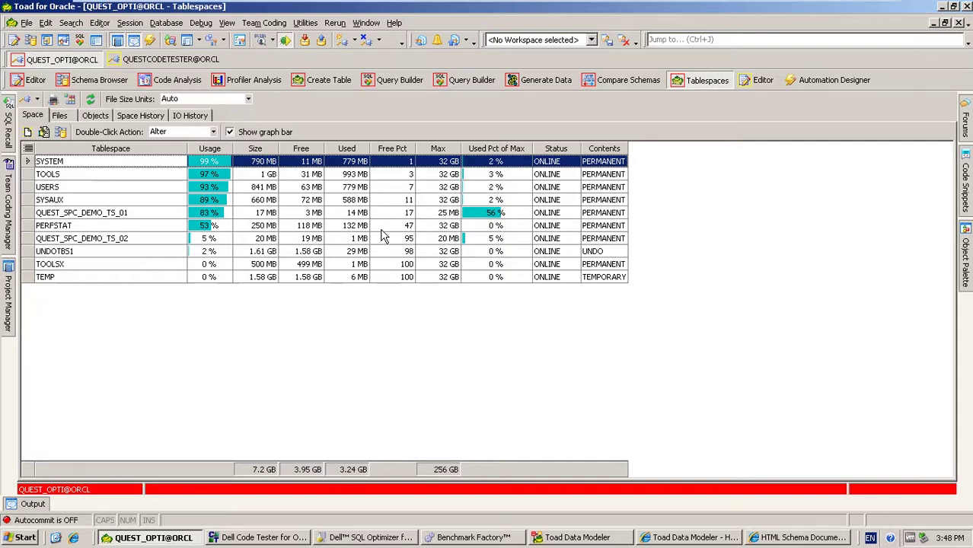
pyautogui.click(153, 118)
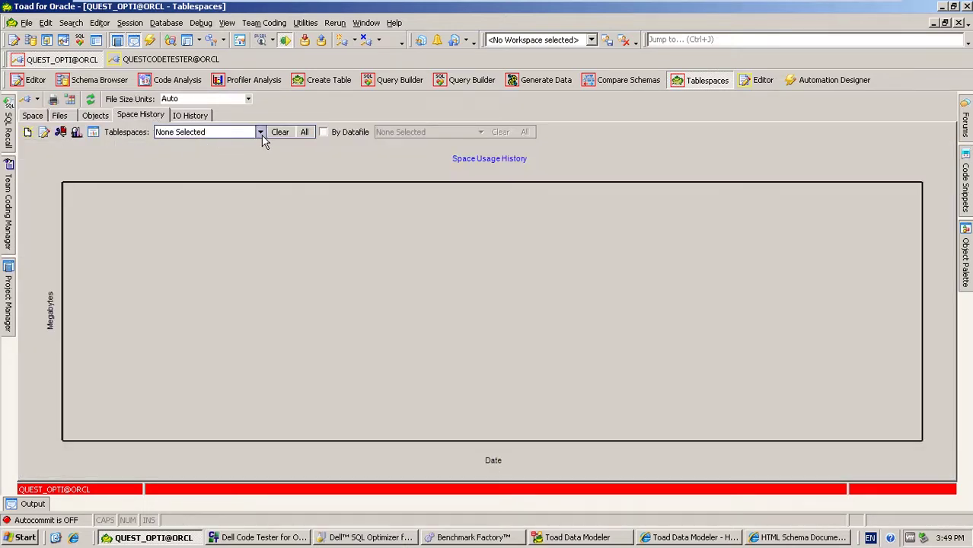
pyautogui.click(261, 132)
pyautogui.click(161, 153)
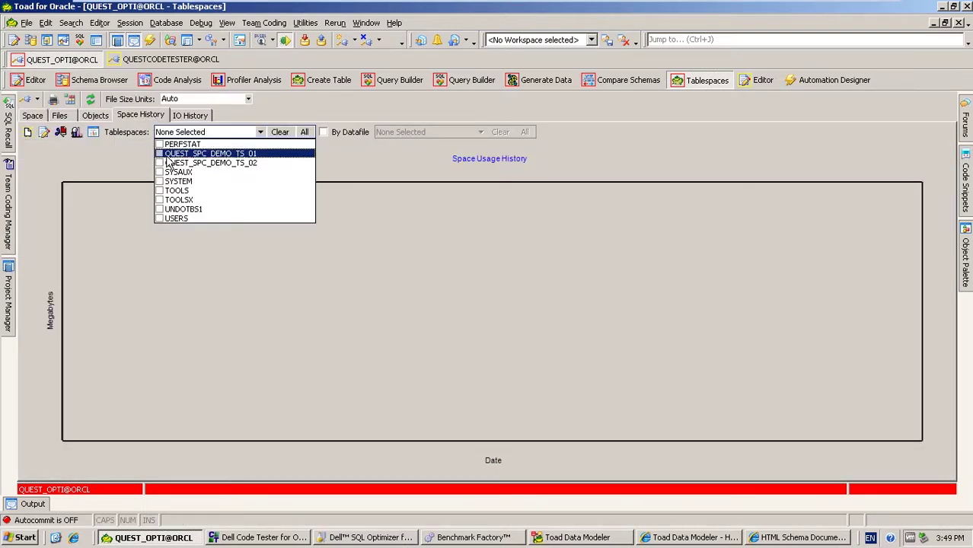
pyautogui.click(53, 241)
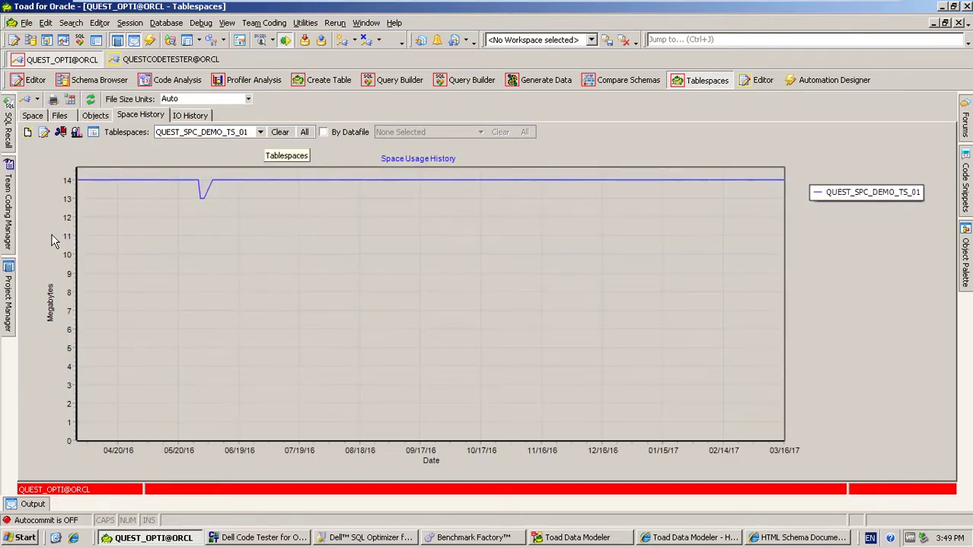
# - View the space forecast for QUEST_SPC_DEMO_TS_01, close it and return to the tablespace space overview
pyautogui.click(77, 133)
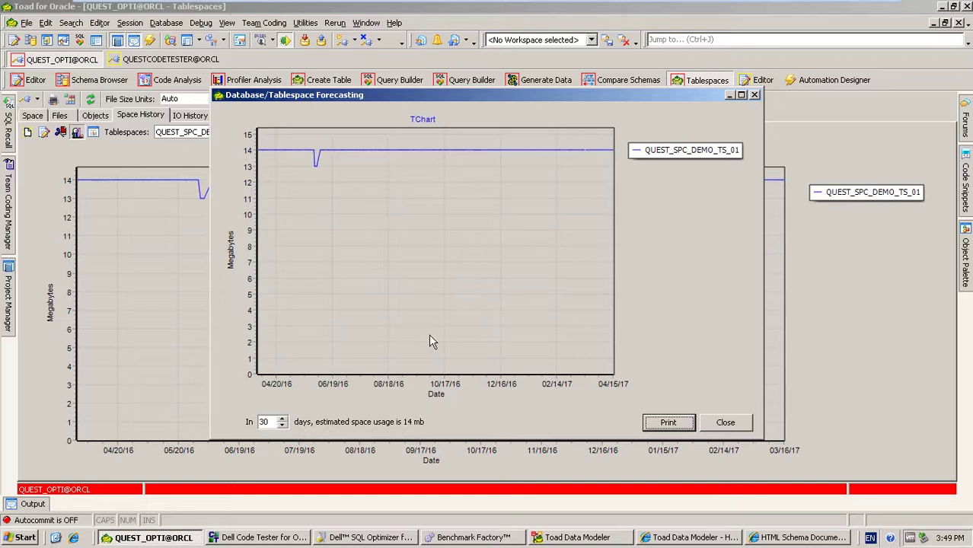
pyautogui.click(725, 423)
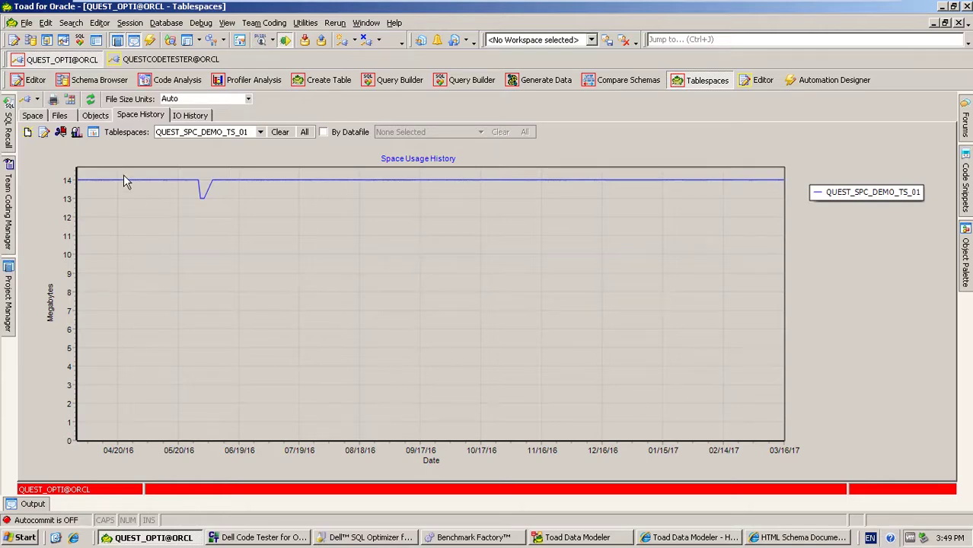
pyautogui.click(34, 116)
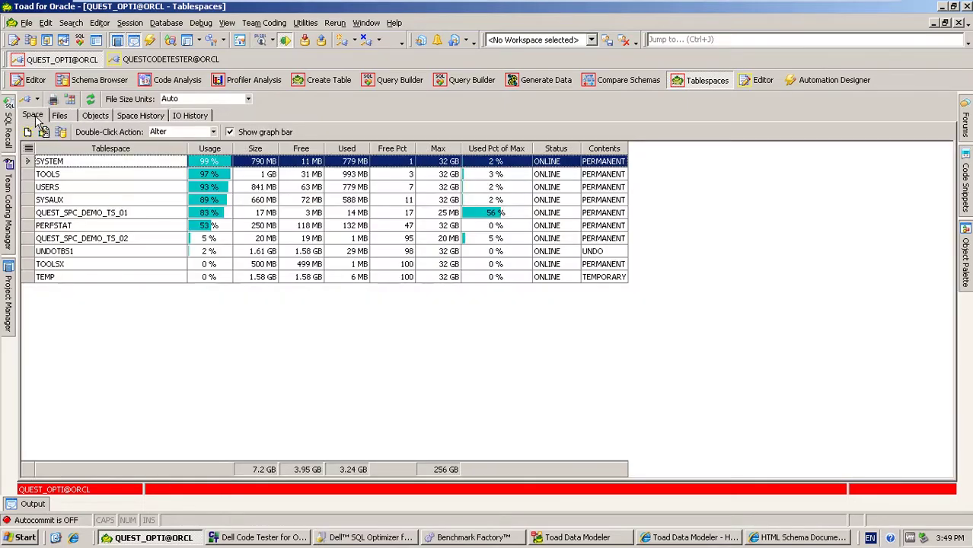
# - Open DB Health Check and read the explanation of the Alert Log check for ORA-600 errors
pyautogui.click(166, 23)
pyautogui.moveTo(219, 88)
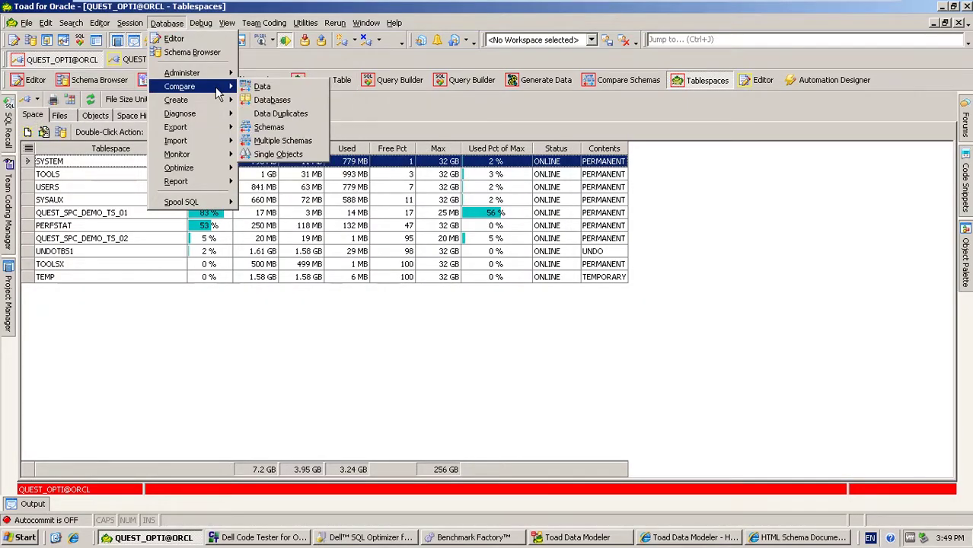
pyautogui.moveTo(212, 104)
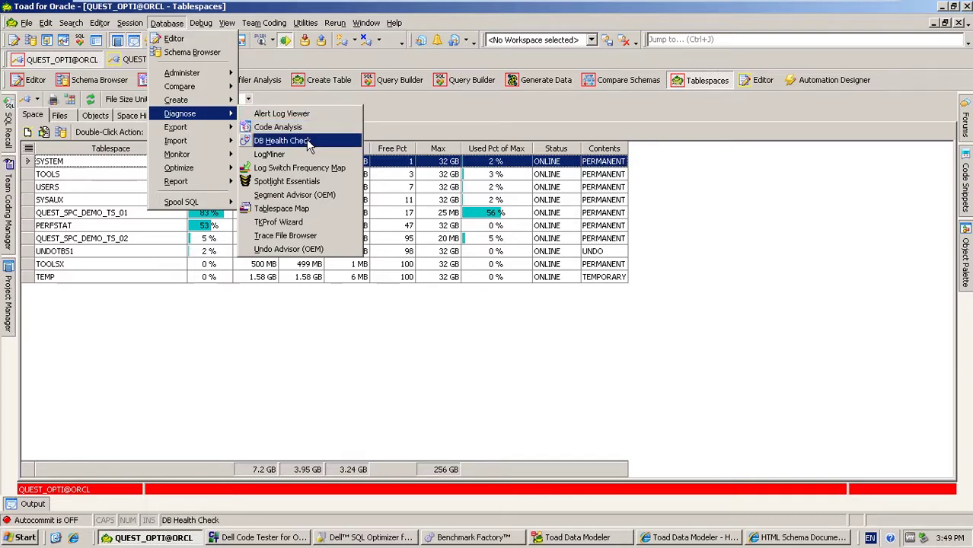
pyautogui.click(306, 138)
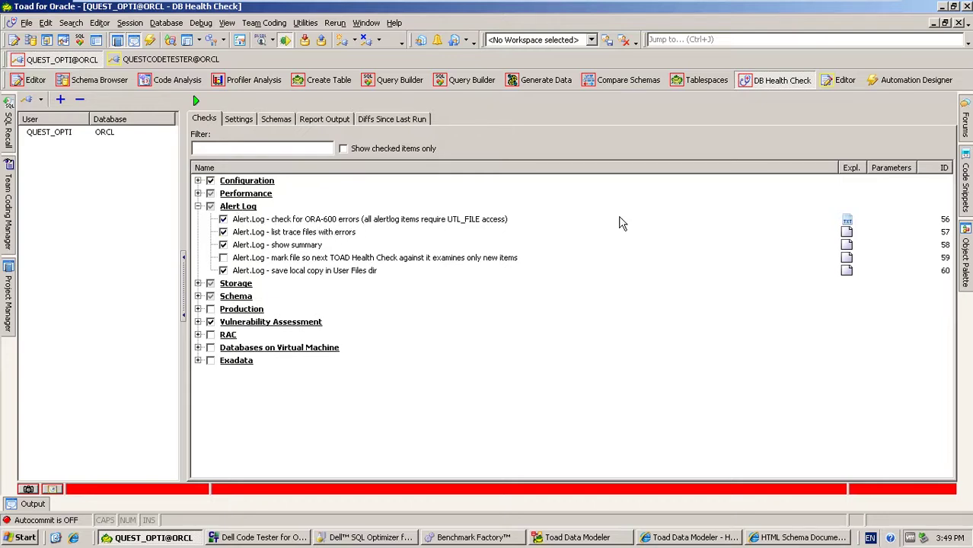
pyautogui.doubleClick(846, 223)
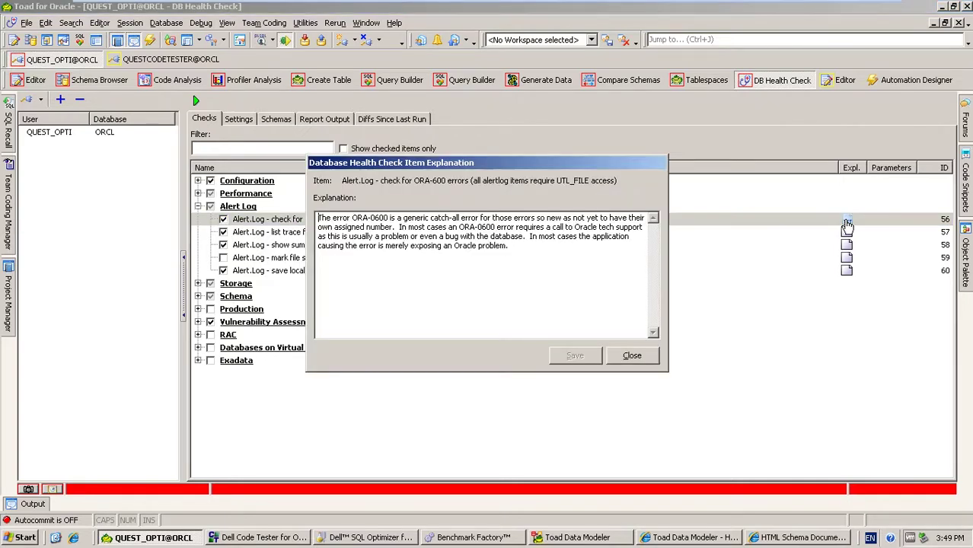
pyautogui.click(537, 248)
pyautogui.press('Escape')
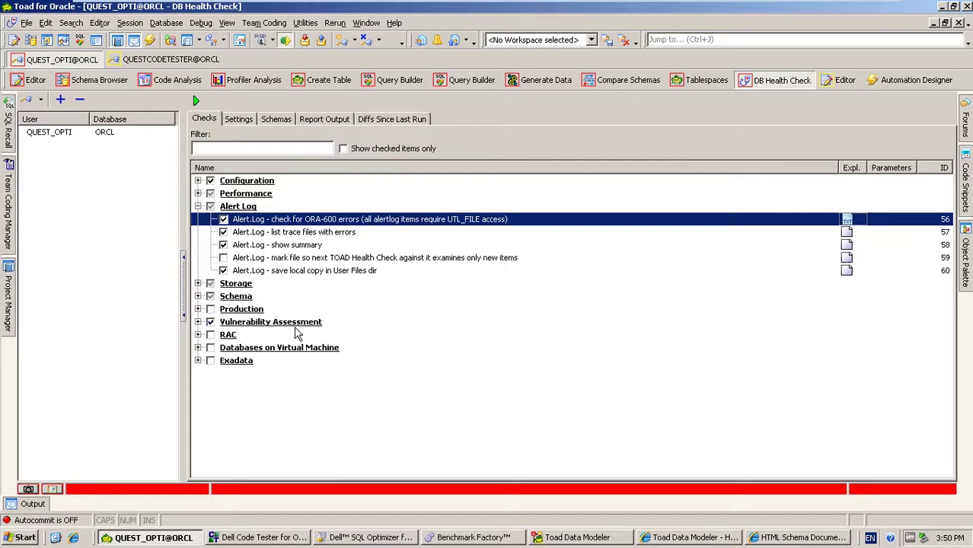
# - Review the health check's Vulnerability Assessment items, its settings and the differences since the last run
pyautogui.click(197, 322)
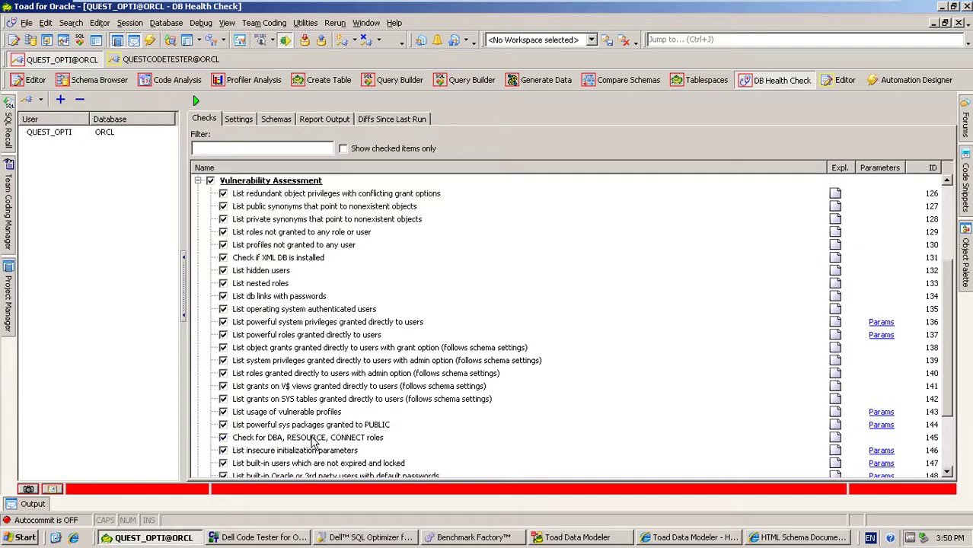
pyautogui.click(198, 181)
pyautogui.click(244, 122)
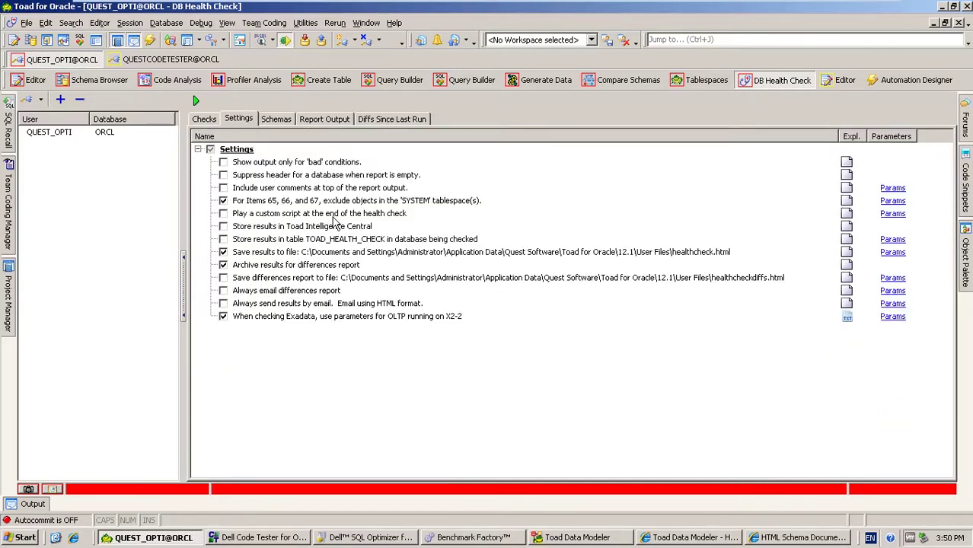
pyautogui.click(391, 120)
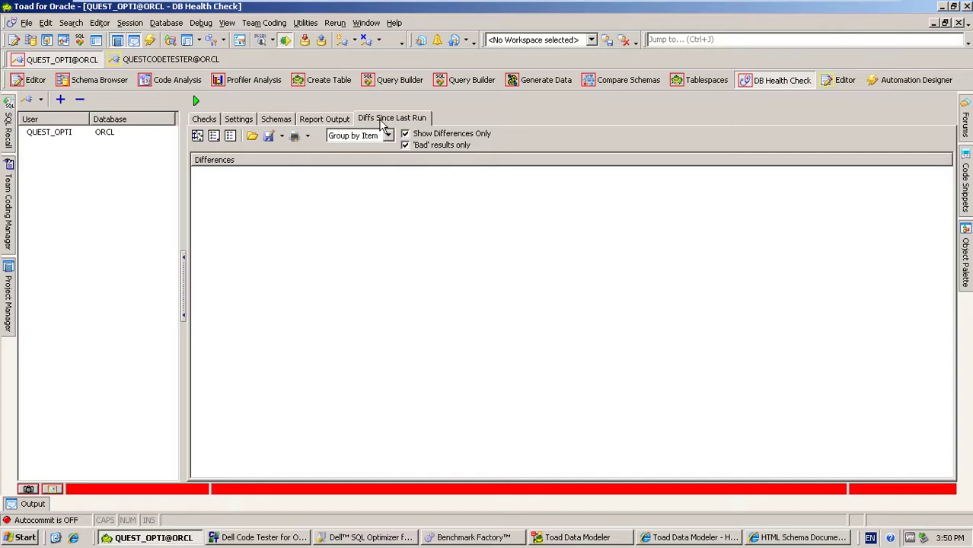
# - Open the Database Browser and expand the ORCL database to show its overview graphs and object categories
pyautogui.click(166, 22)
pyautogui.moveTo(195, 114)
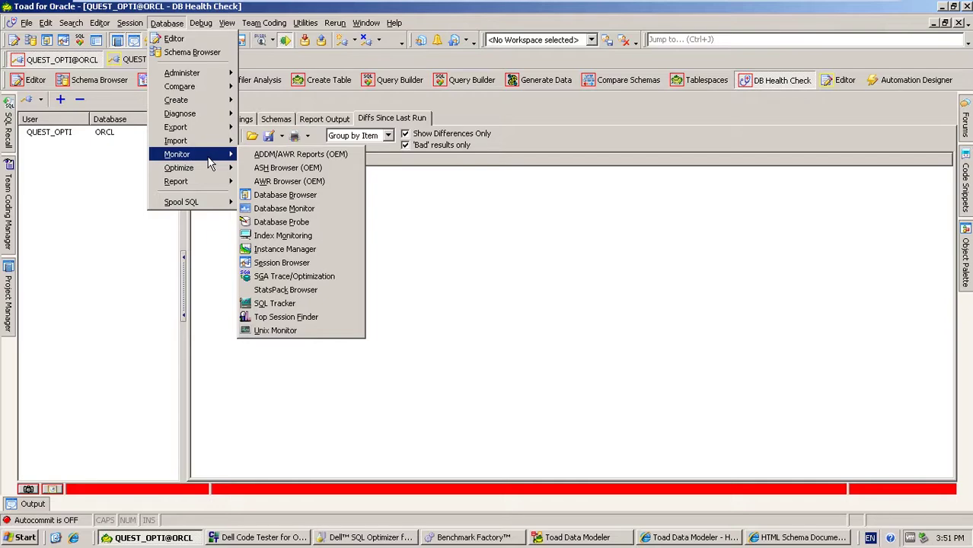
pyautogui.click(314, 196)
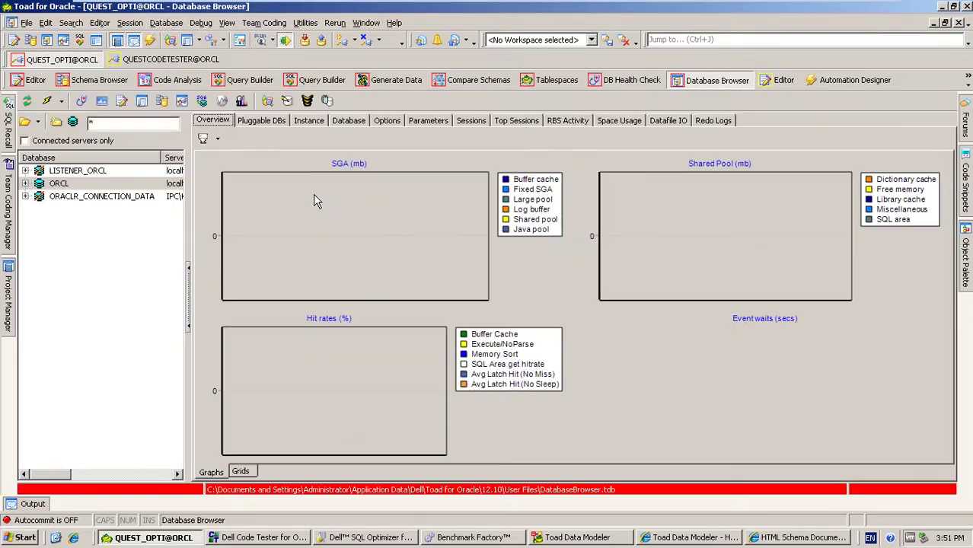
pyautogui.click(25, 183)
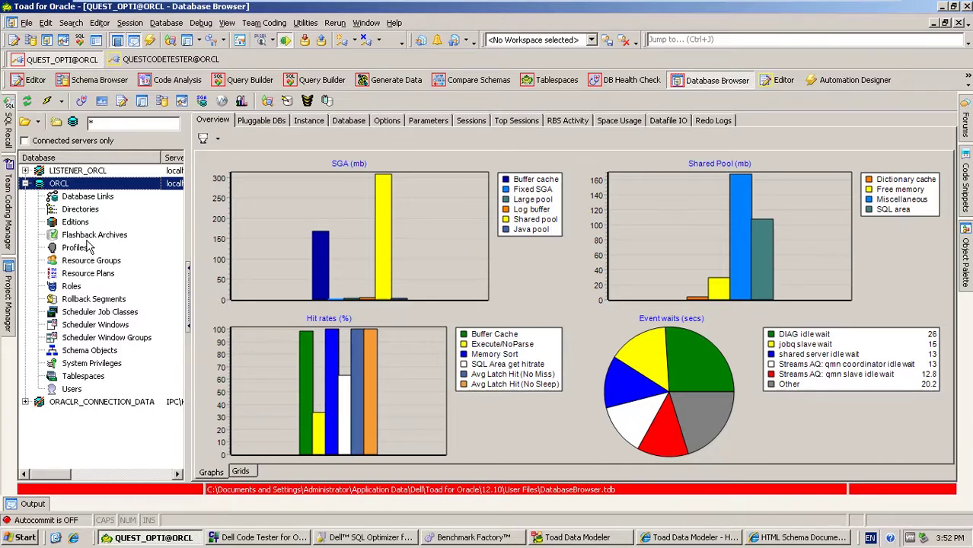
# - Open the Session Browser for ORCL, expand the inactive sessions and select the first inactive QUEST_OPTI session
pyautogui.rightClick(63, 190)
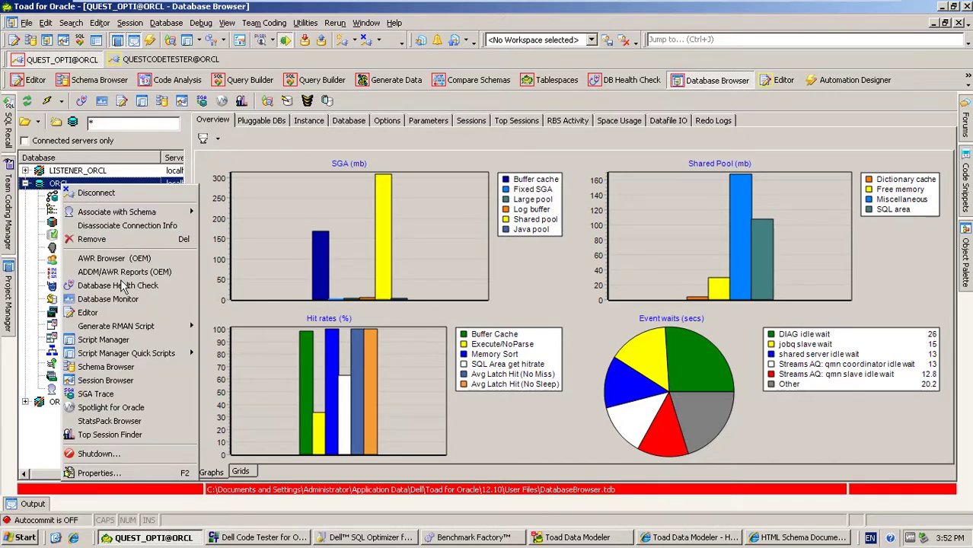
pyautogui.moveTo(122, 356)
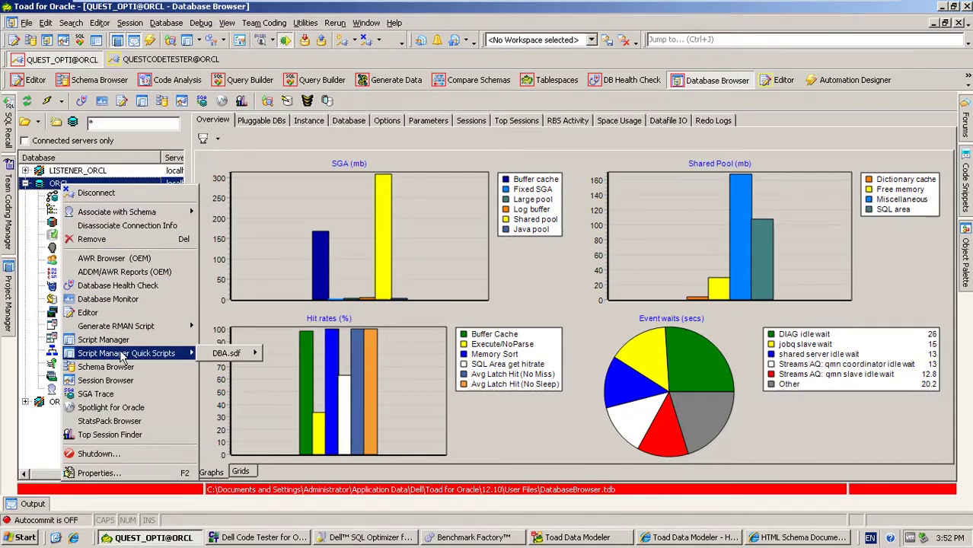
pyautogui.moveTo(211, 363)
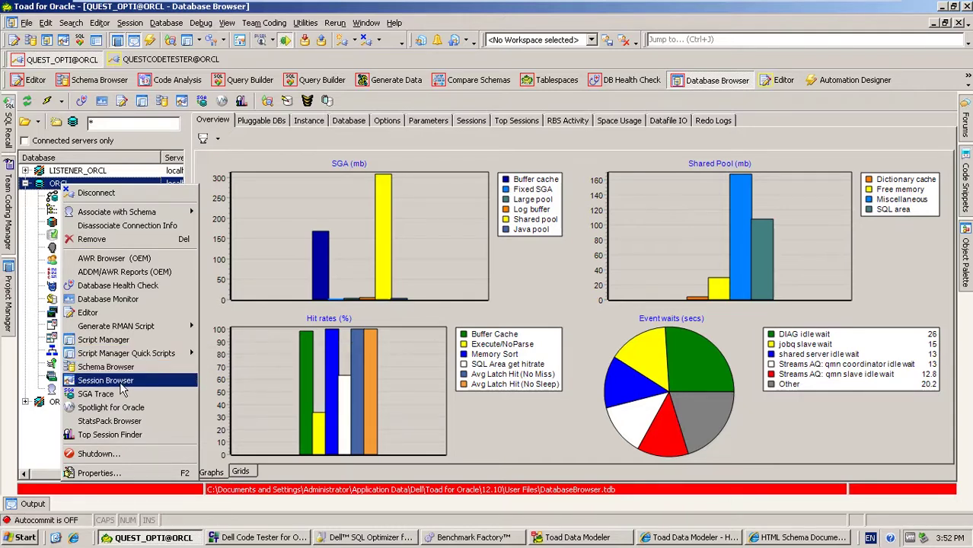
pyautogui.click(107, 380)
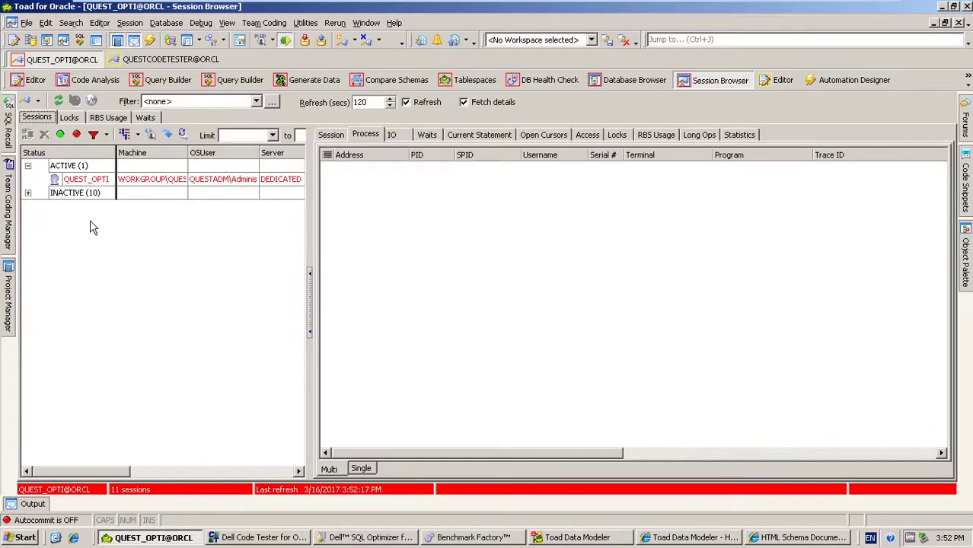
pyautogui.click(28, 193)
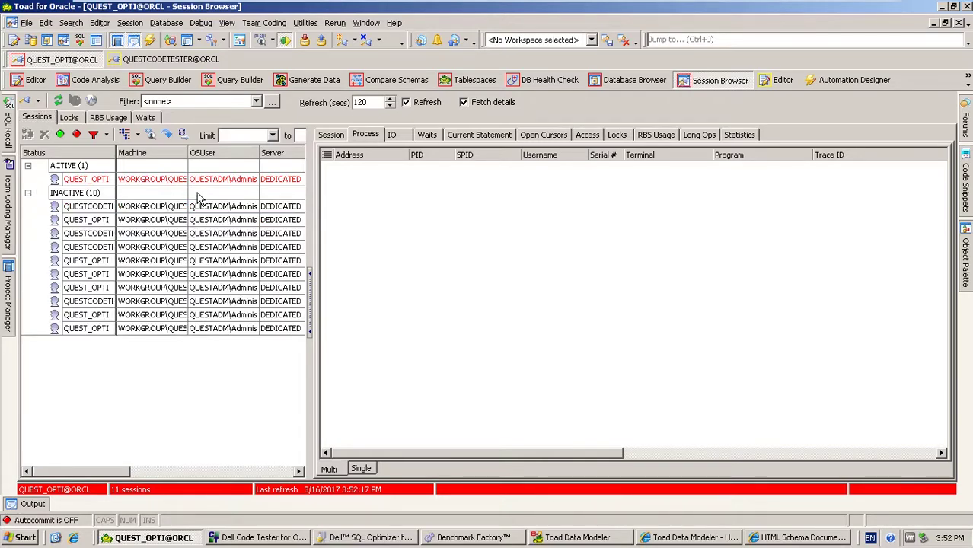
pyautogui.click(169, 223)
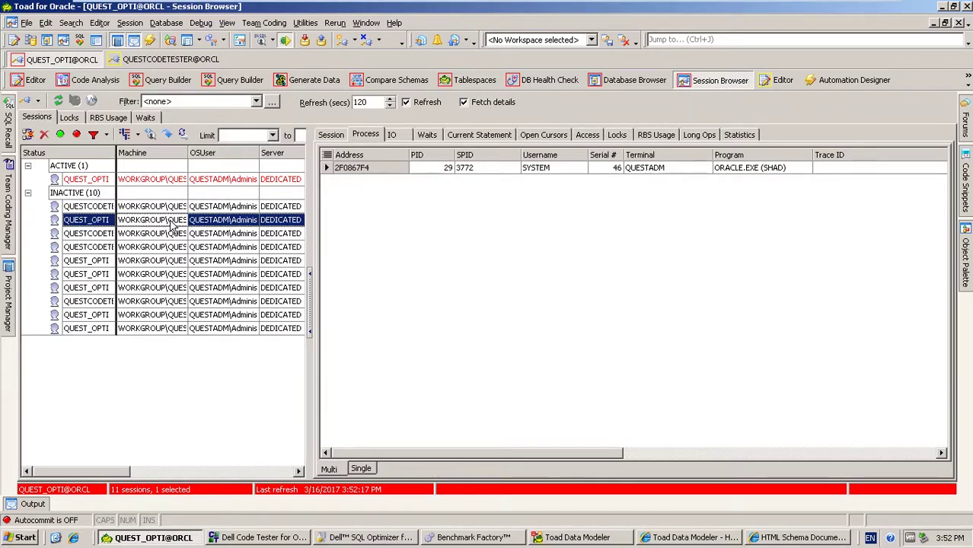
# - Look over the session grouping options and display the selected session's current SQL statement
pyautogui.click(138, 134)
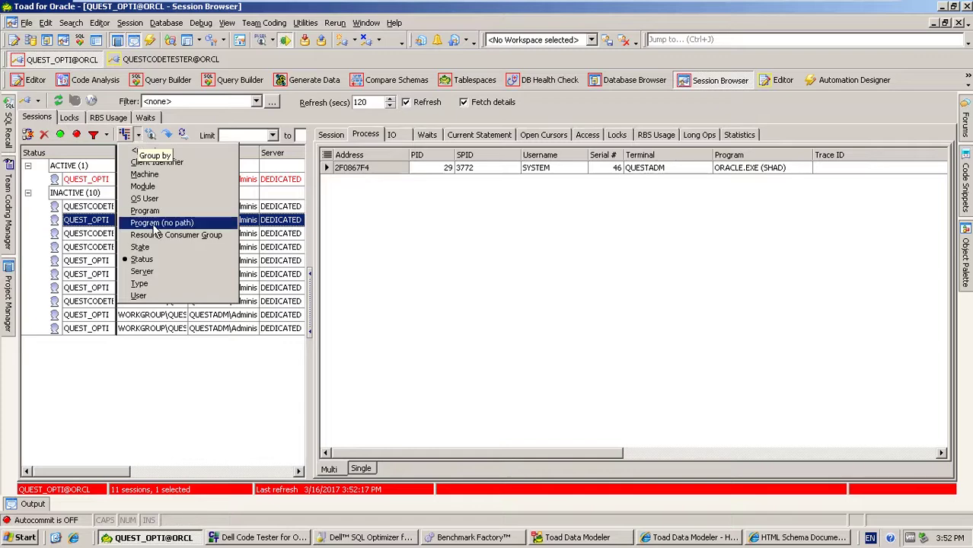
pyautogui.click(487, 135)
pyautogui.click(525, 138)
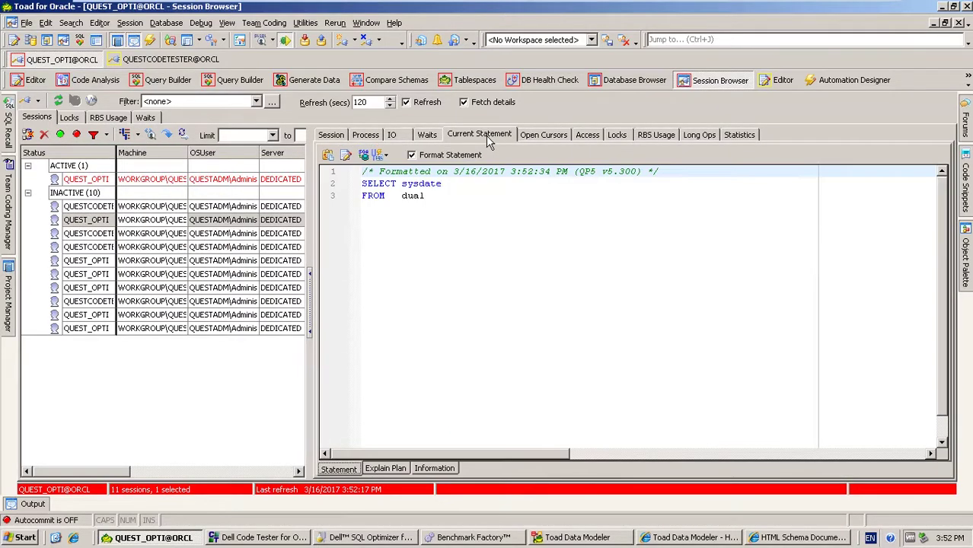
pyautogui.click(485, 136)
# - Check the database locks, return to the sessions list and look at the actions available for the selected session
pyautogui.click(68, 118)
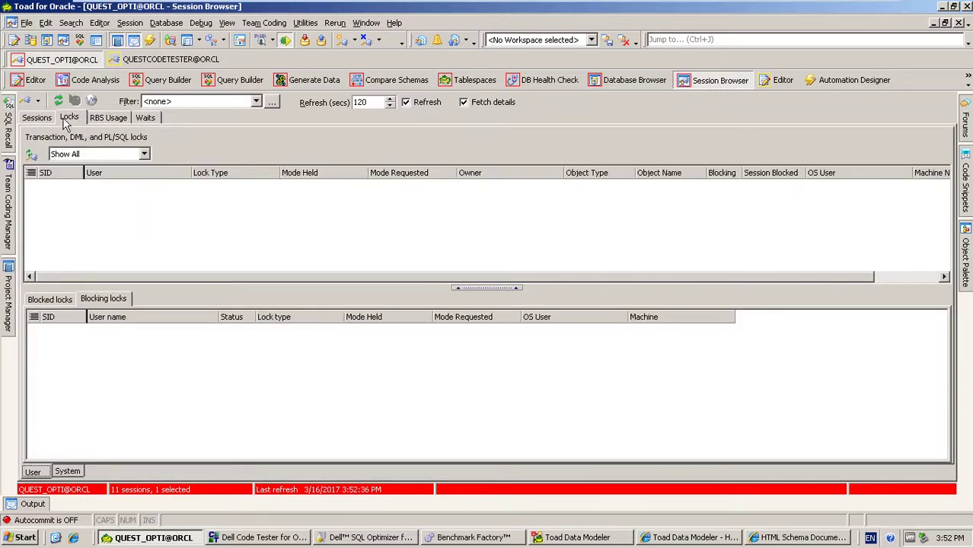
pyautogui.click(40, 118)
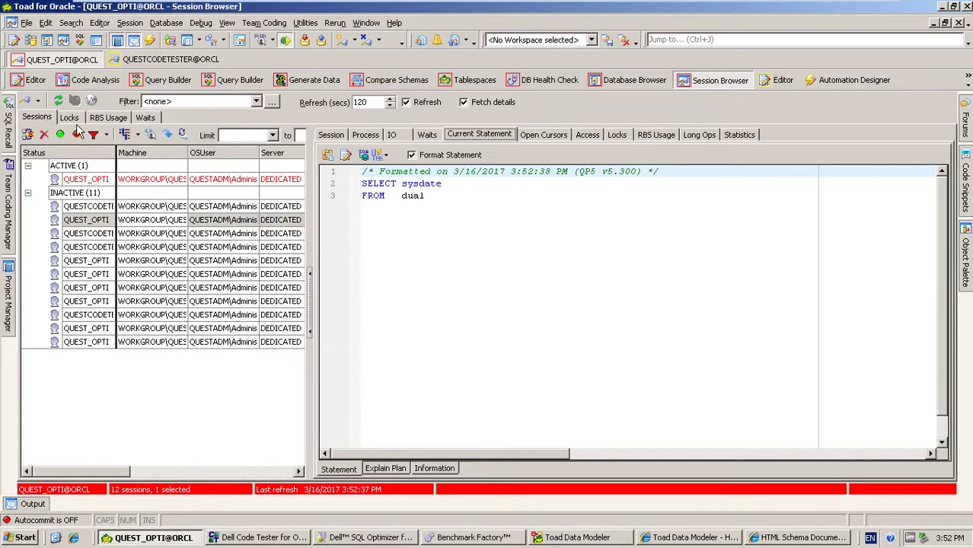
pyautogui.rightClick(161, 220)
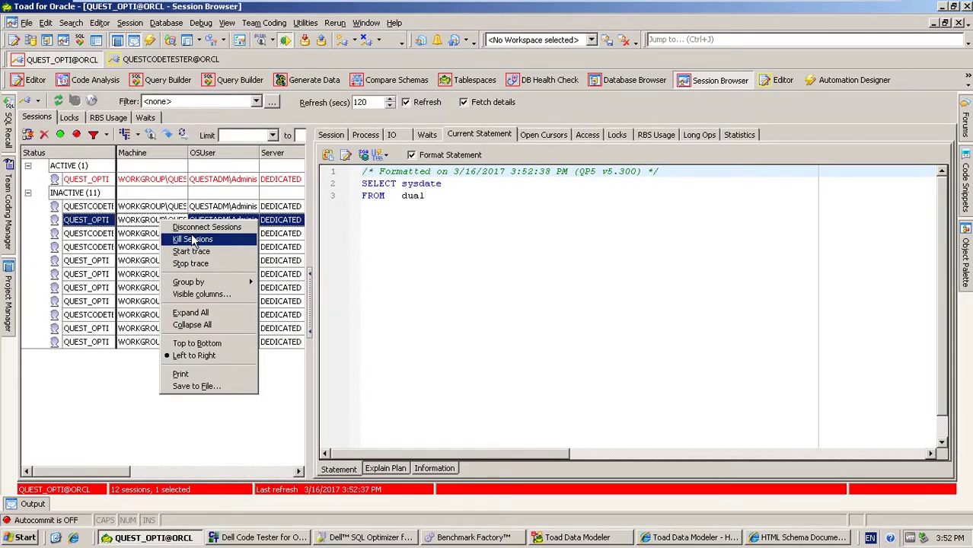
pyautogui.click(142, 264)
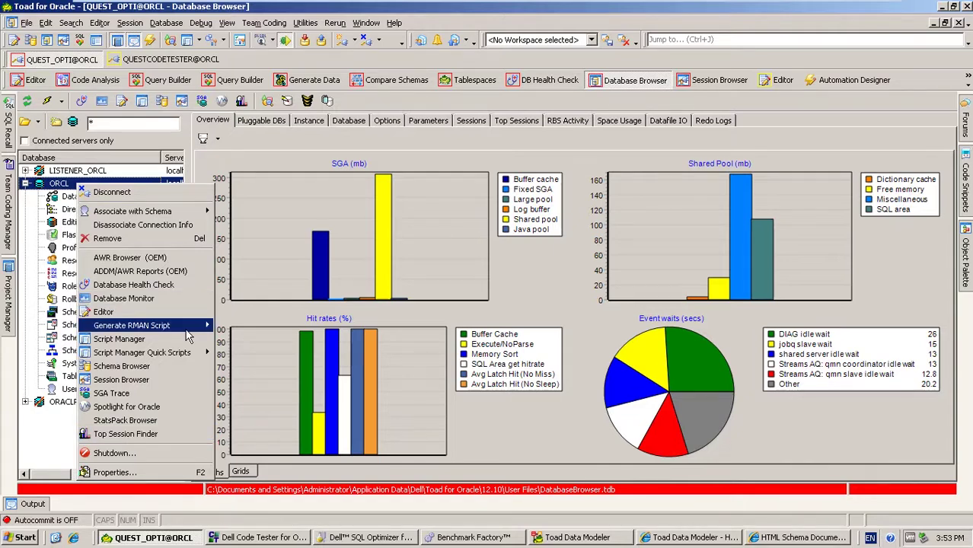
# - Examine the RMAN backup scripts that can be generated for the ORCL database without generating one
pyautogui.moveTo(188, 329)
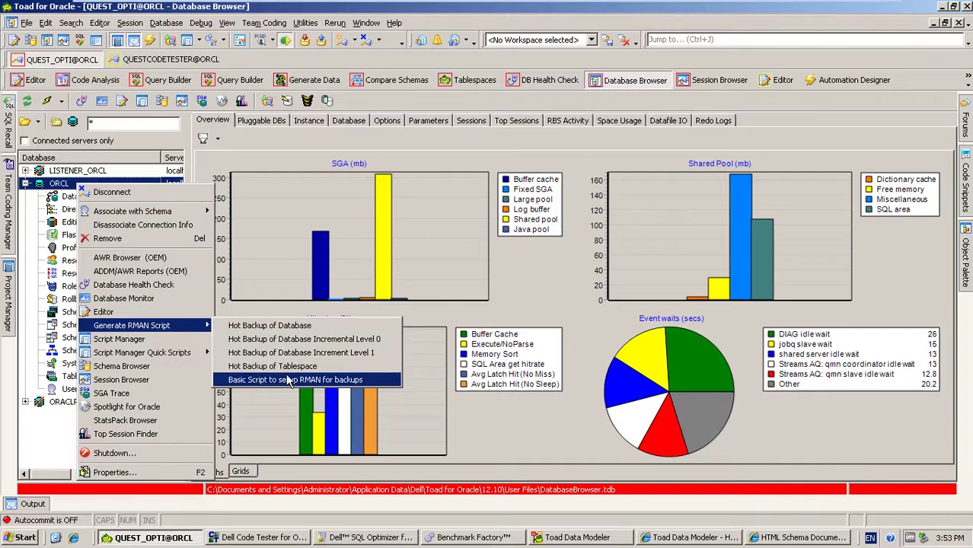
pyautogui.click(538, 319)
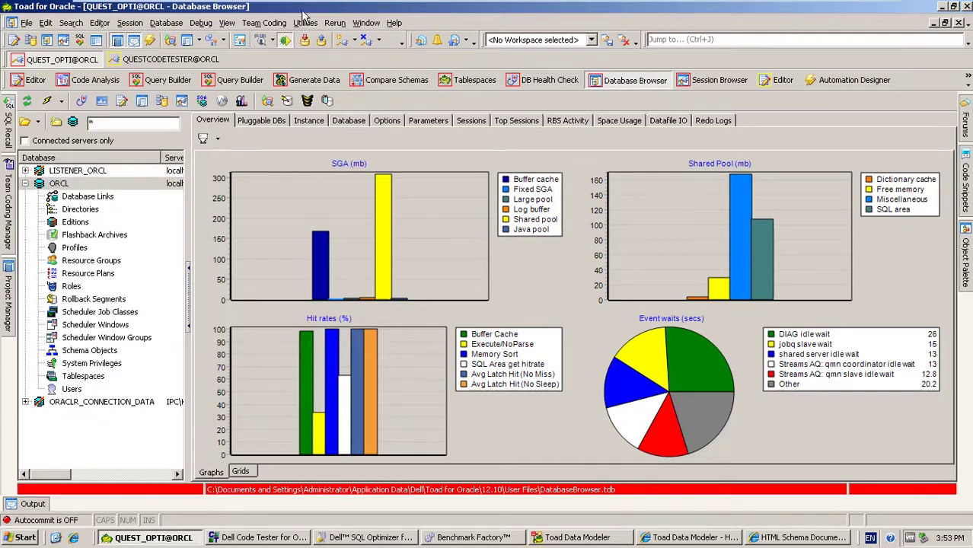
# - Open the Top Session Finder and run it with the stored IO profile
pyautogui.click(172, 25)
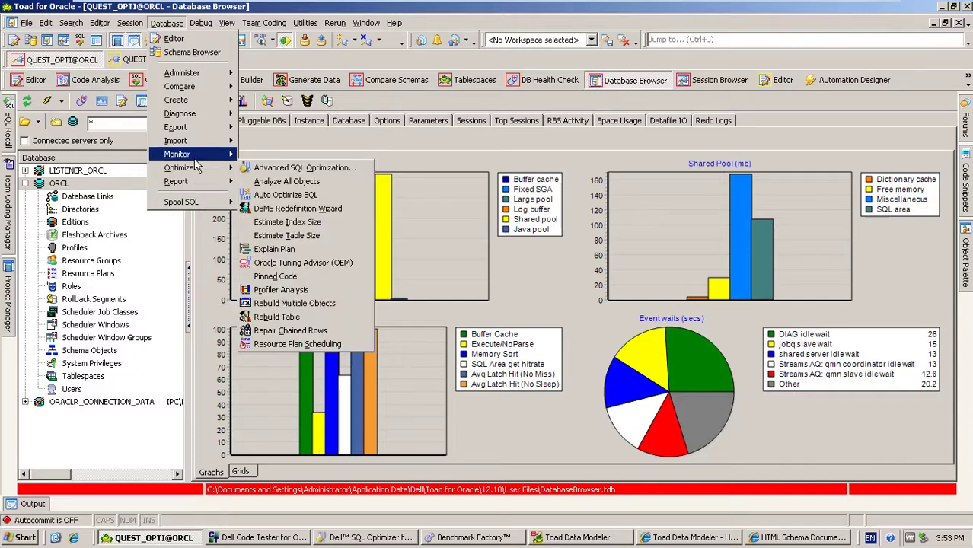
pyautogui.moveTo(194, 159)
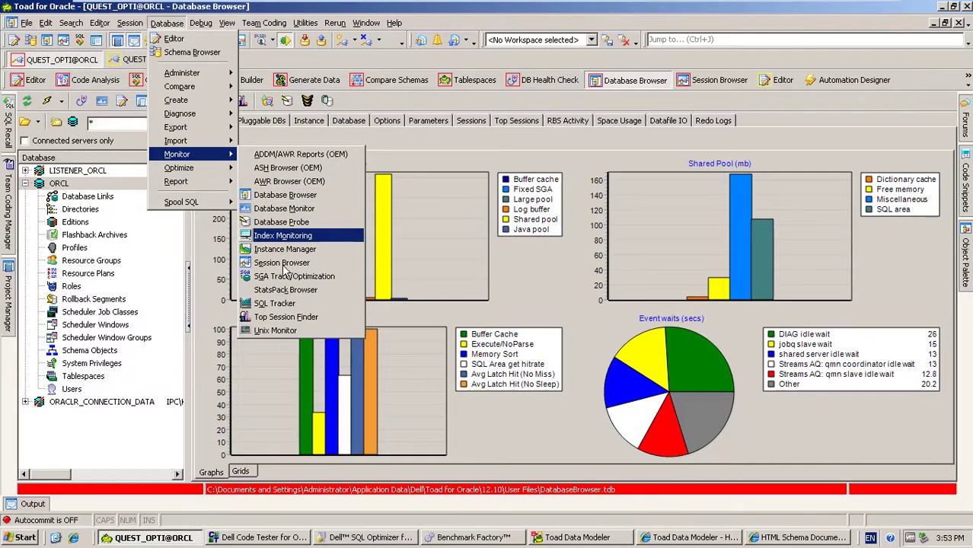
pyautogui.click(290, 317)
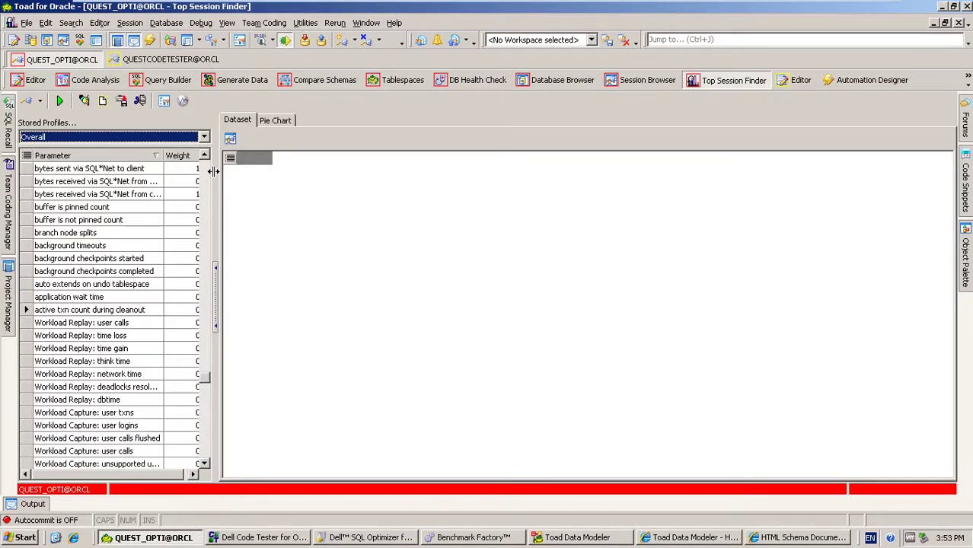
pyautogui.click(204, 137)
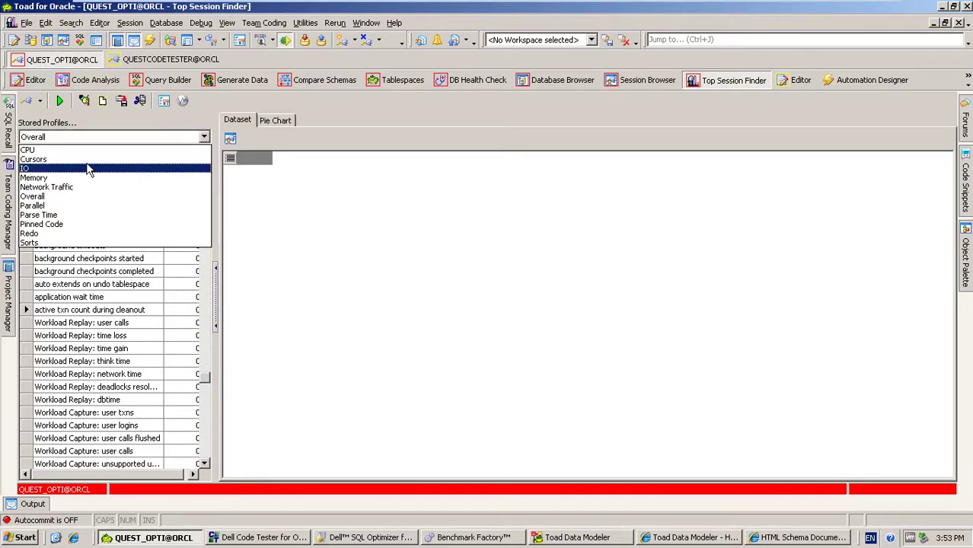
pyautogui.click(67, 166)
pyautogui.click(59, 101)
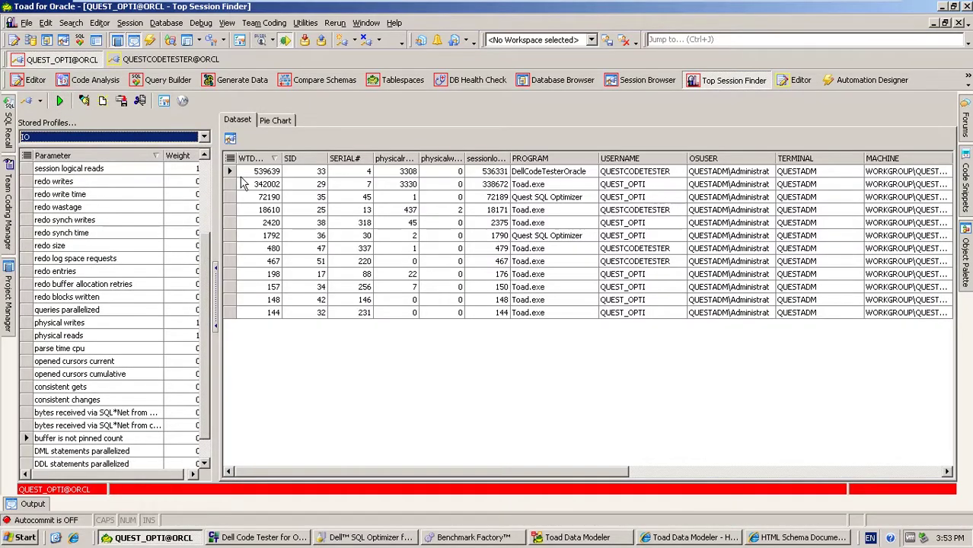
# - Select the first session in the results, view the pie chart and return to the dataset
pyautogui.click(366, 173)
pyautogui.click(276, 121)
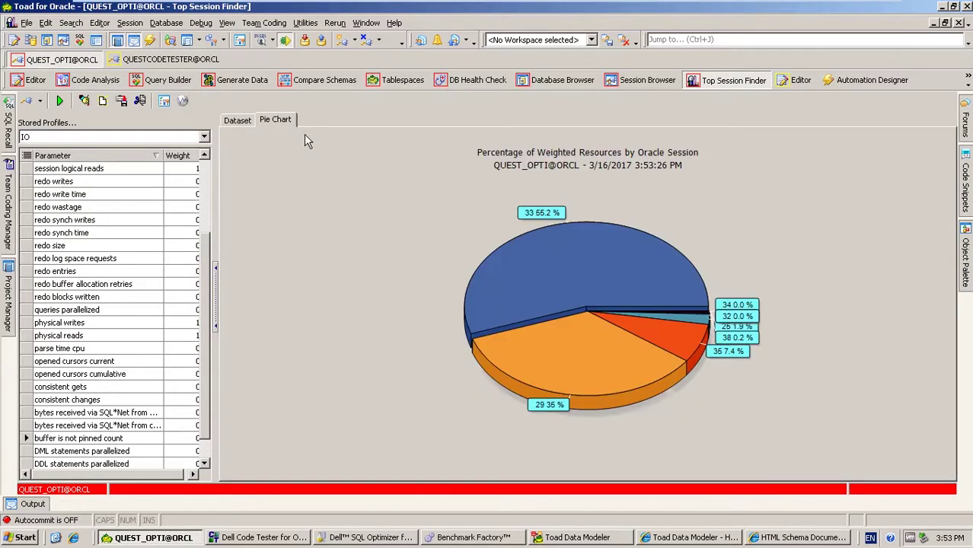
pyautogui.click(242, 120)
# - Show the available database optimization tools
pyautogui.click(166, 23)
pyautogui.moveTo(190, 172)
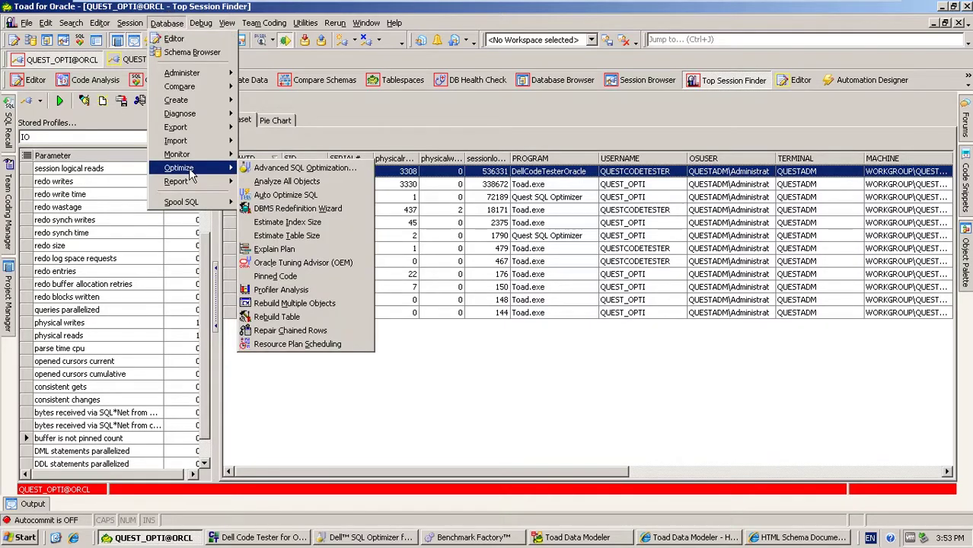